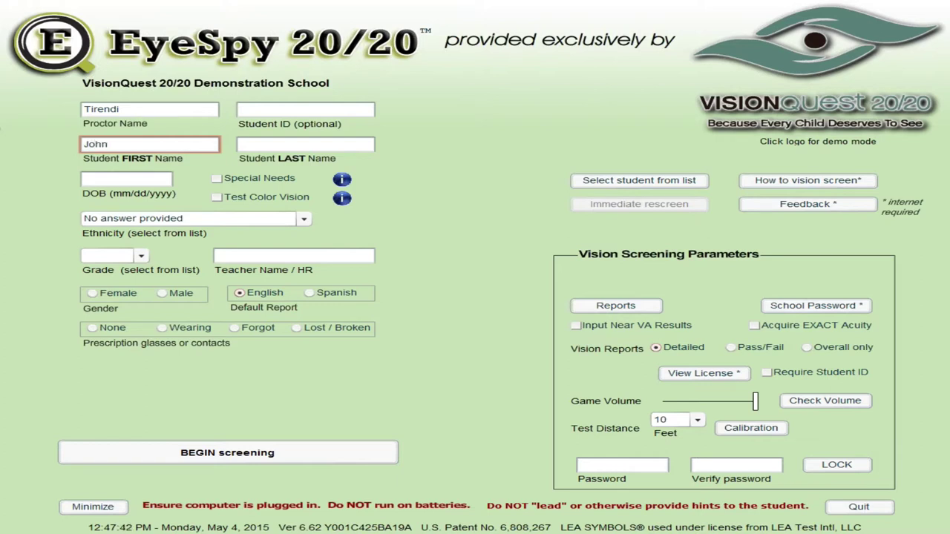
Enter the student's last name and date of birth.
{"action": "left_click", "coordinate": [305, 144]}
{"action": "type", "text": "Smith"}
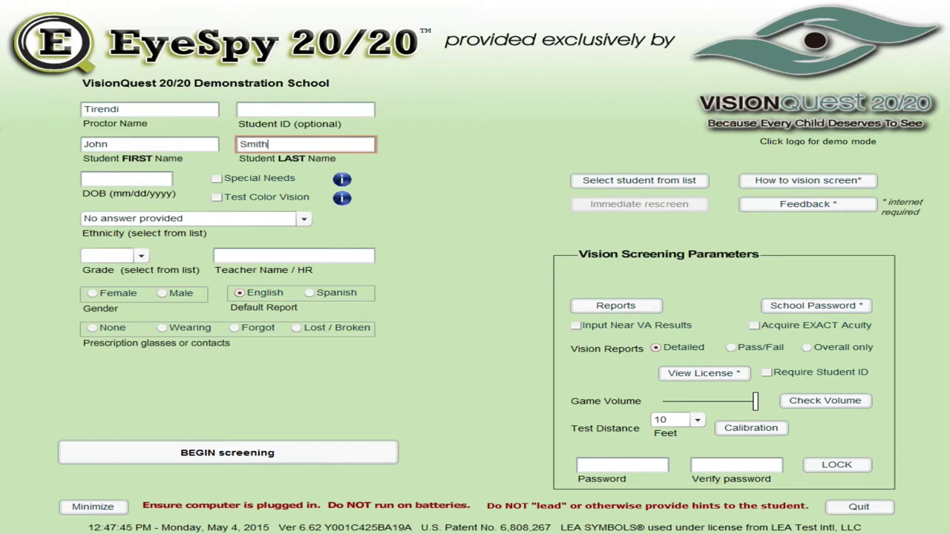
{"action": "left_click", "coordinate": [127, 179]}
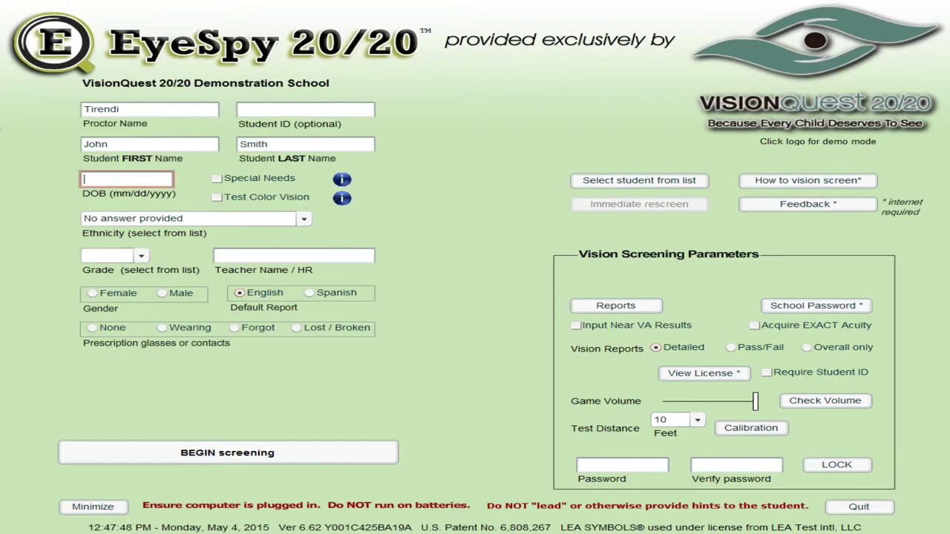
{"action": "type", "text": "11/05/"}
{"action": "type", "text": "09"}
Enable color vision testing for the student and decline to see its instructions again.
{"action": "left_click", "coordinate": [216, 197]}
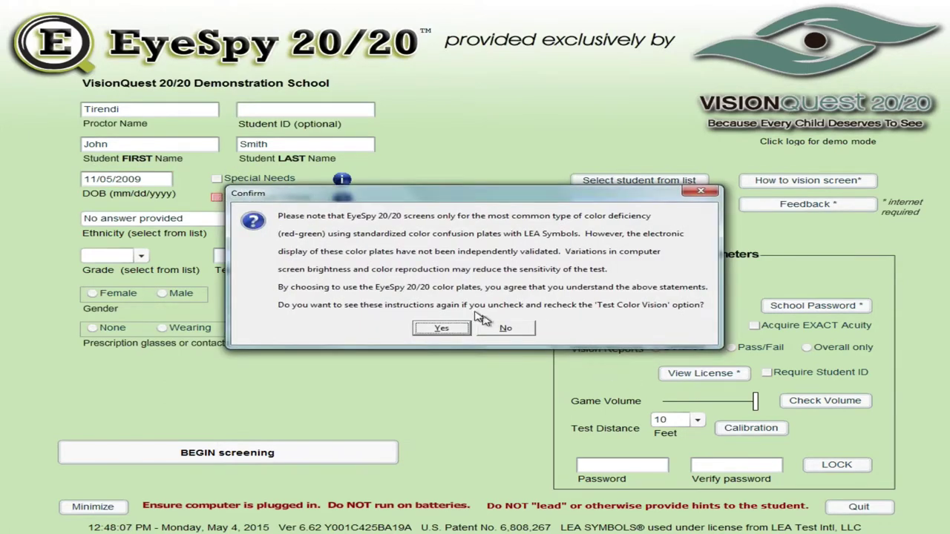
{"action": "left_click", "coordinate": [504, 328]}
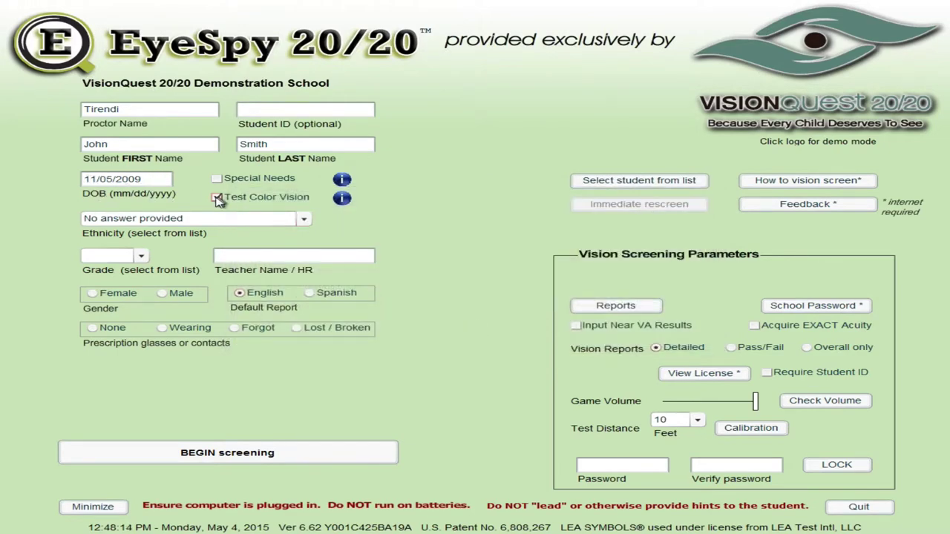
Complete the student's details with grade K, the teacher's name, gender Male and prescription glasses None.
{"action": "left_click", "coordinate": [141, 256]}
{"action": "left_click", "coordinate": [99, 288]}
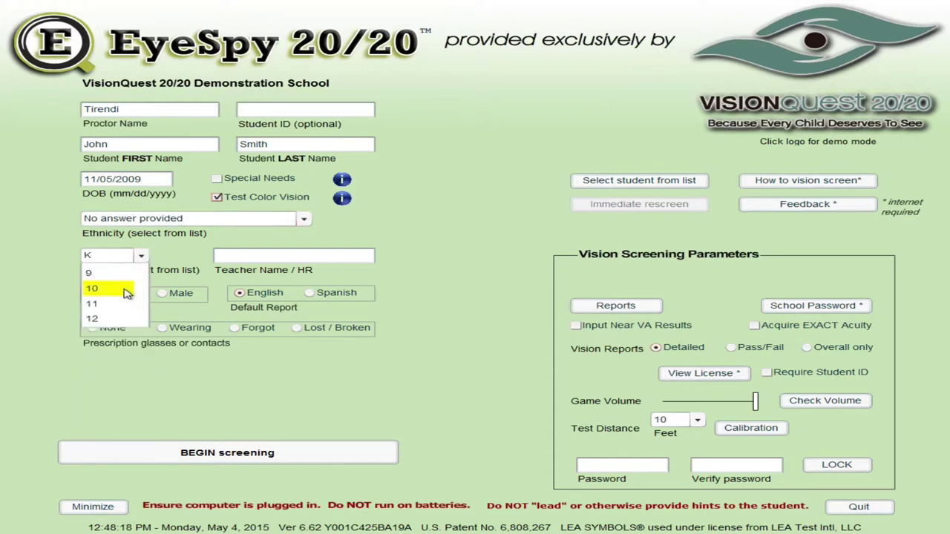
{"action": "left_click", "coordinate": [293, 253]}
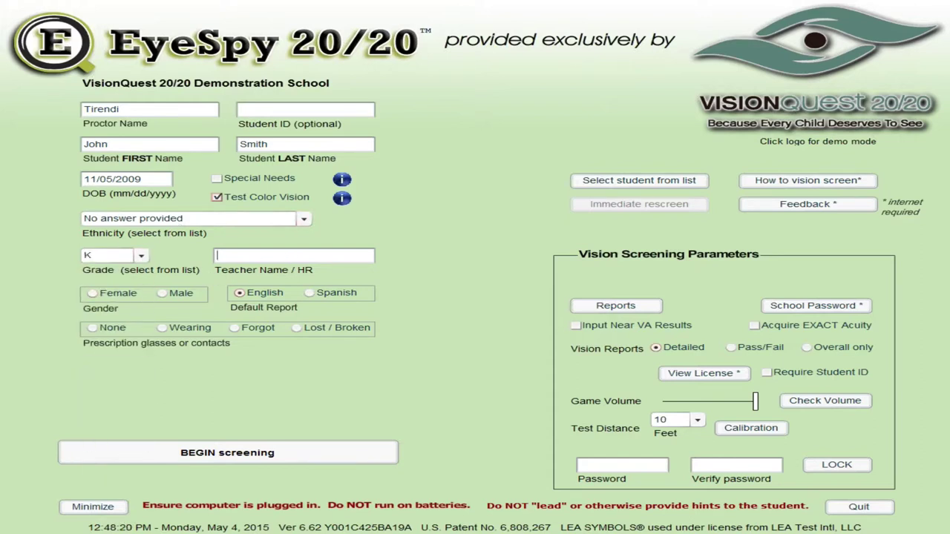
{"action": "type", "text": "Apples"}
{"action": "left_click", "coordinate": [182, 295]}
{"action": "left_click_drag", "start_coordinate": [261, 255], "coordinate": [179, 254]}
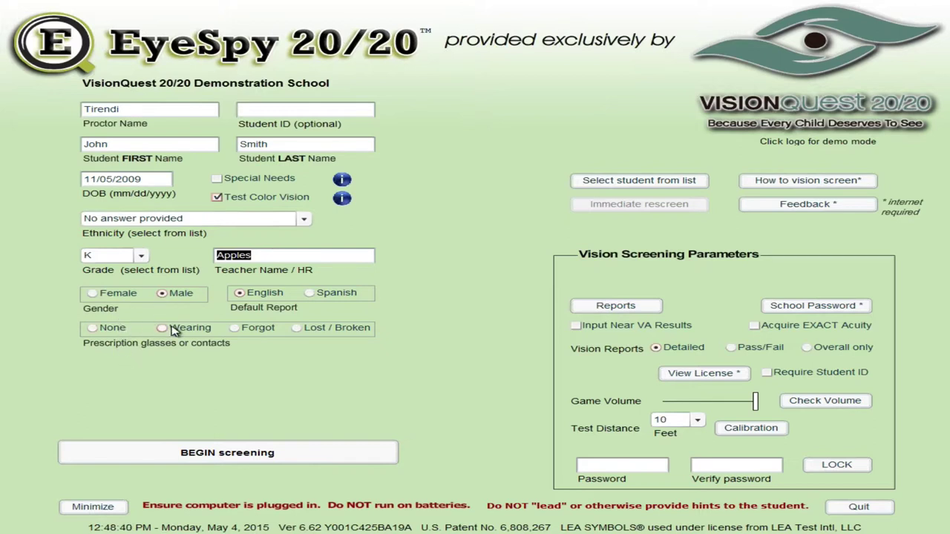
{"action": "left_click", "coordinate": [92, 328]}
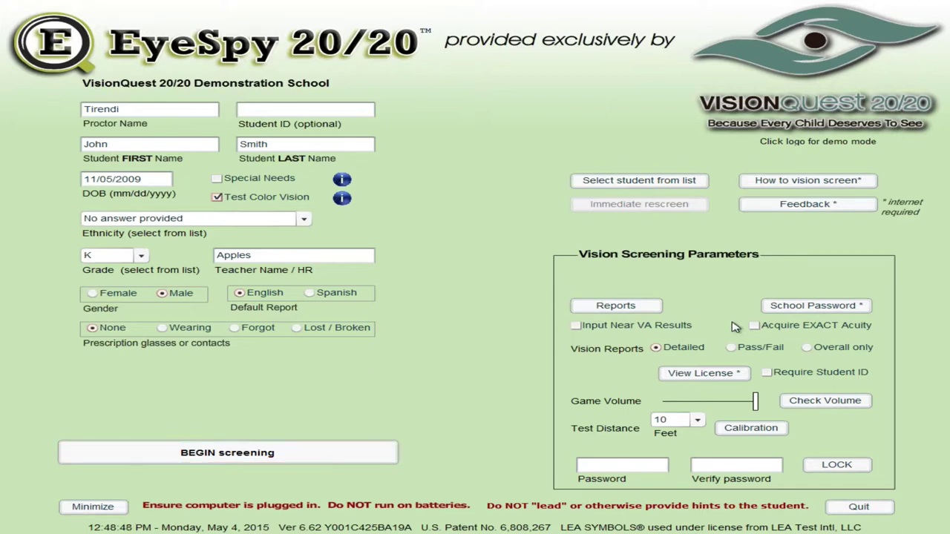
Enable the input of near VA results in the vision screening parameters.
{"action": "left_click", "coordinate": [575, 326]}
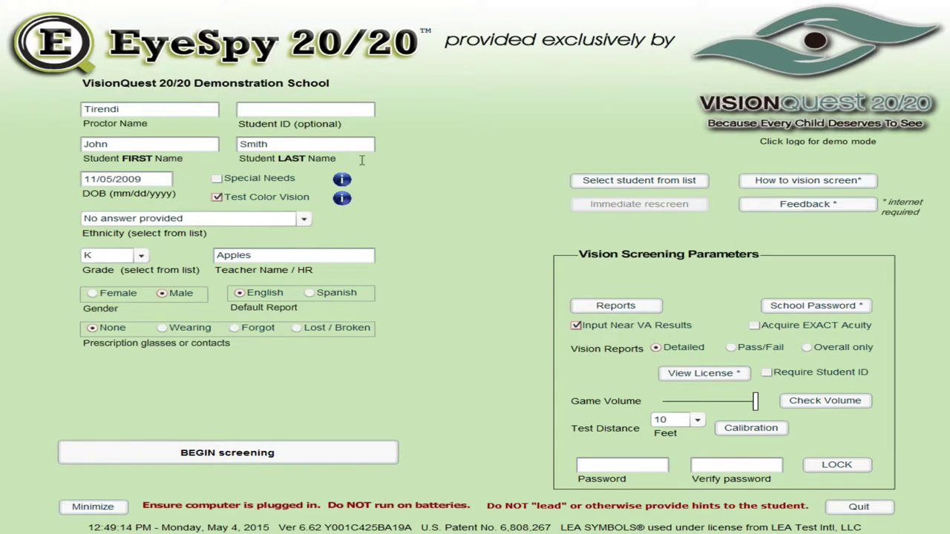
Load a male PreK student from the preloaded list, then set prescription glasses to None and enable color vision testing.
{"action": "left_click", "coordinate": [599, 189]}
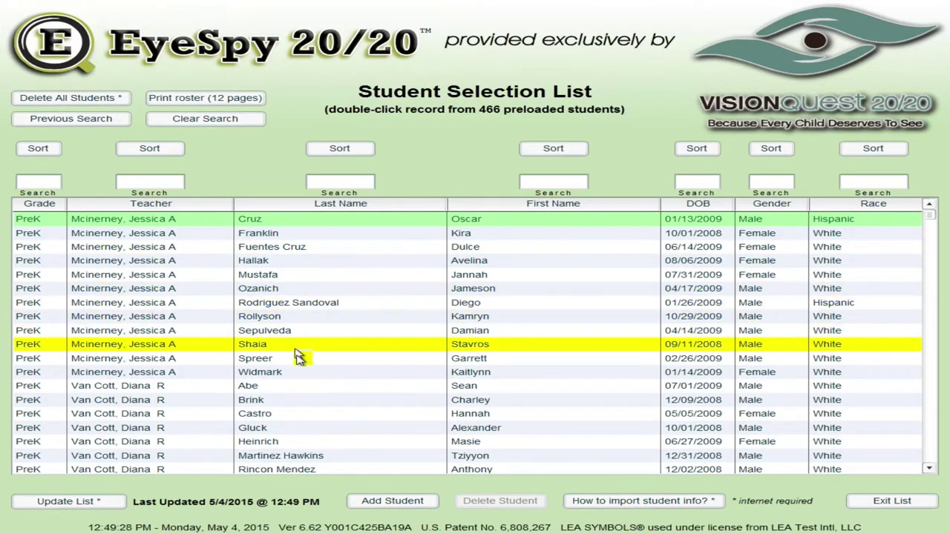
{"action": "double_click", "coordinate": [302, 292]}
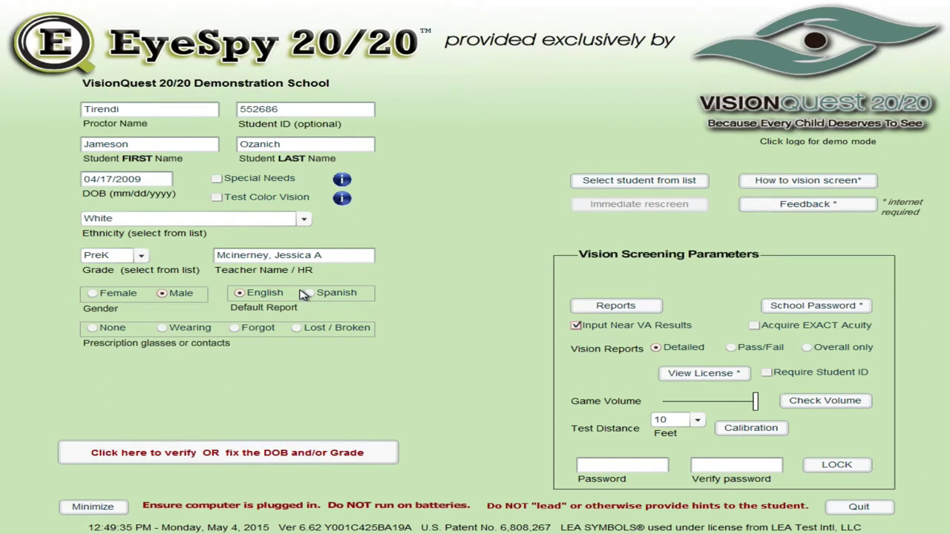
{"action": "left_click", "coordinate": [109, 332]}
{"action": "left_click", "coordinate": [236, 203]}
Filter the preloaded student list by grade 1 and last name "s", and load the fifth matching student's record.
{"action": "left_click", "coordinate": [675, 184]}
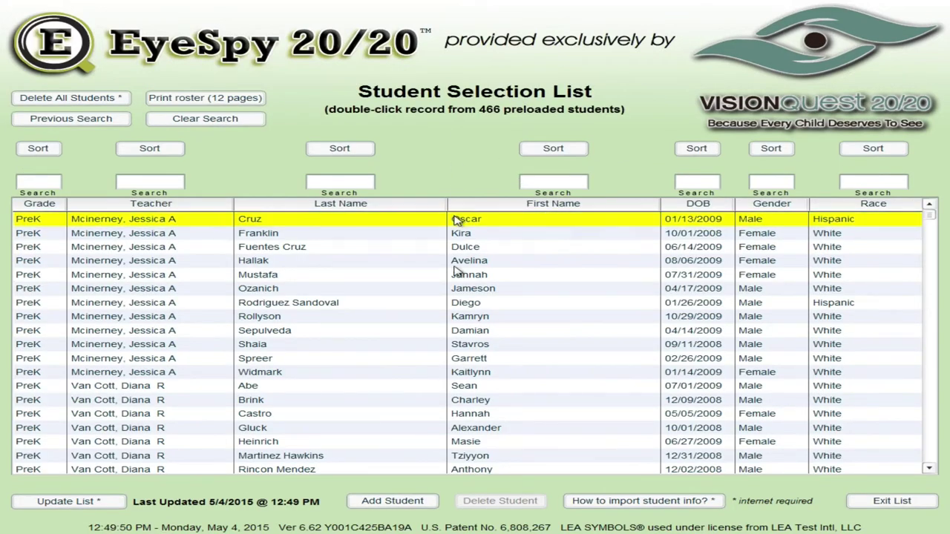
{"action": "left_click", "coordinate": [475, 402]}
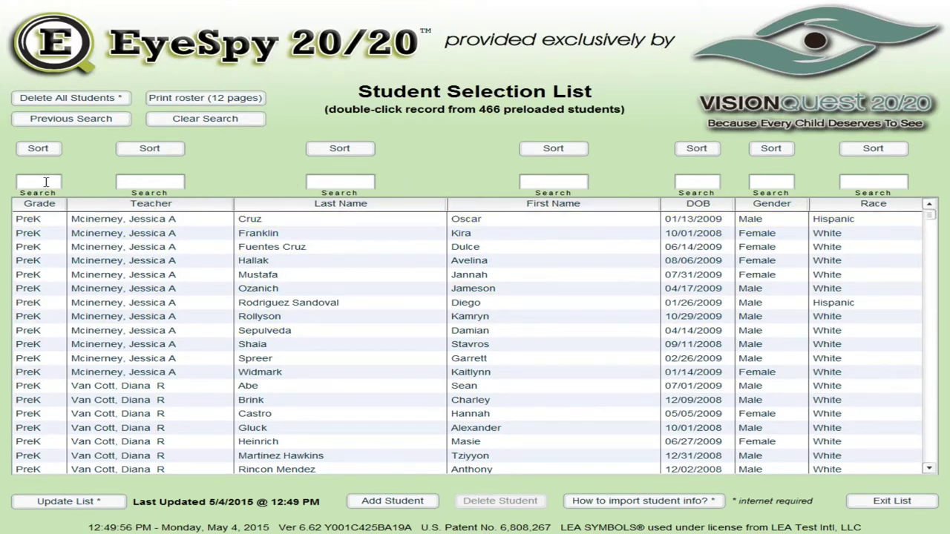
{"action": "type", "text": "1"}
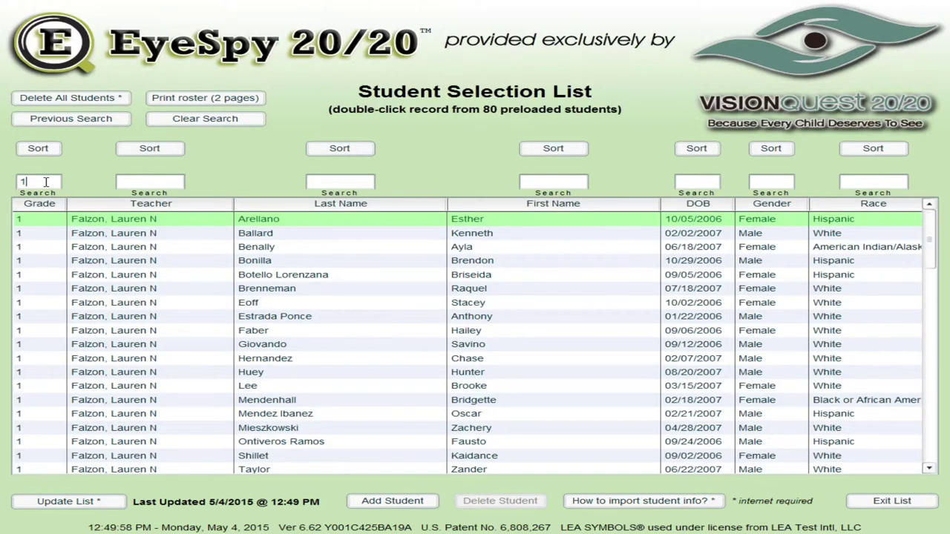
{"action": "left_click", "coordinate": [350, 183]}
{"action": "type", "text": "s"}
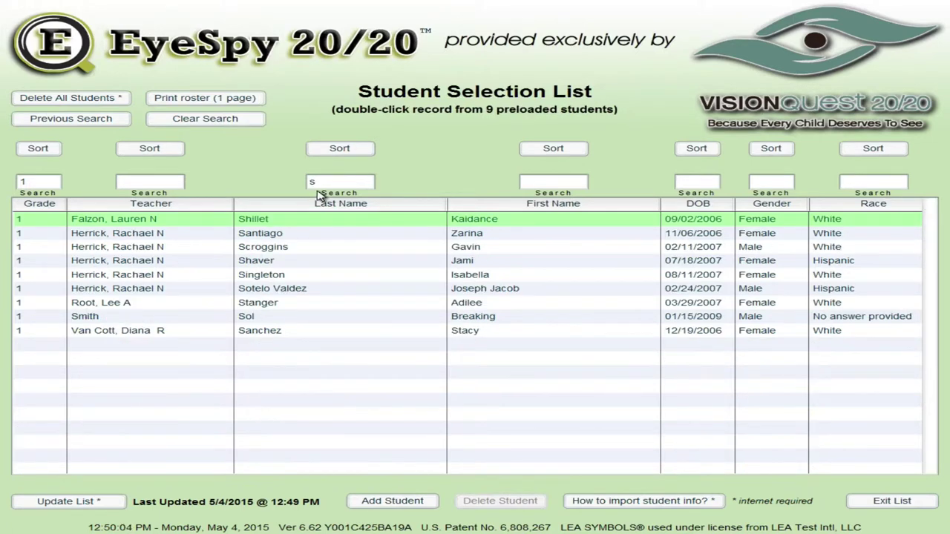
{"action": "double_click", "coordinate": [289, 280]}
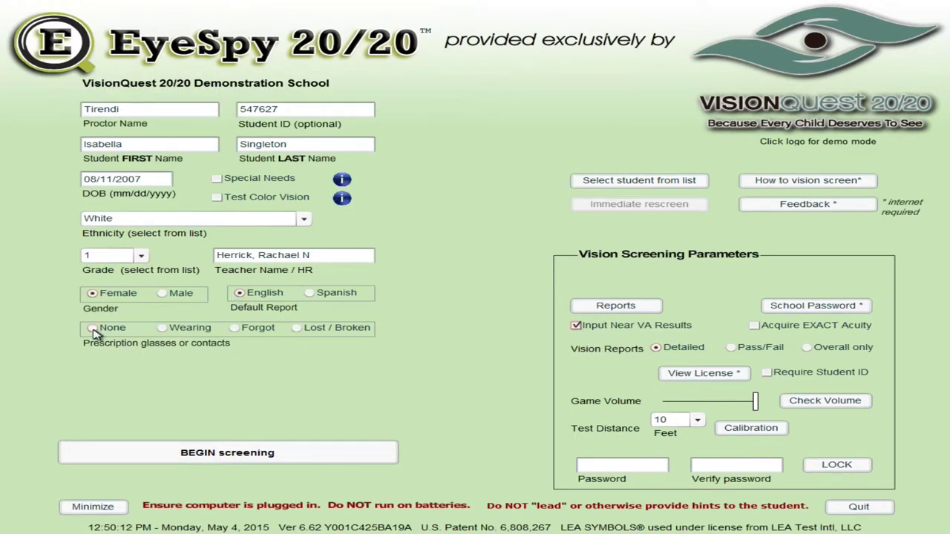
Update the loaded student's date of birth, set glasses to None and grade to K, and enable color vision testing.
{"action": "left_click", "coordinate": [256, 206]}
{"action": "left_click", "coordinate": [140, 257]}
{"action": "left_click", "coordinate": [127, 287]}
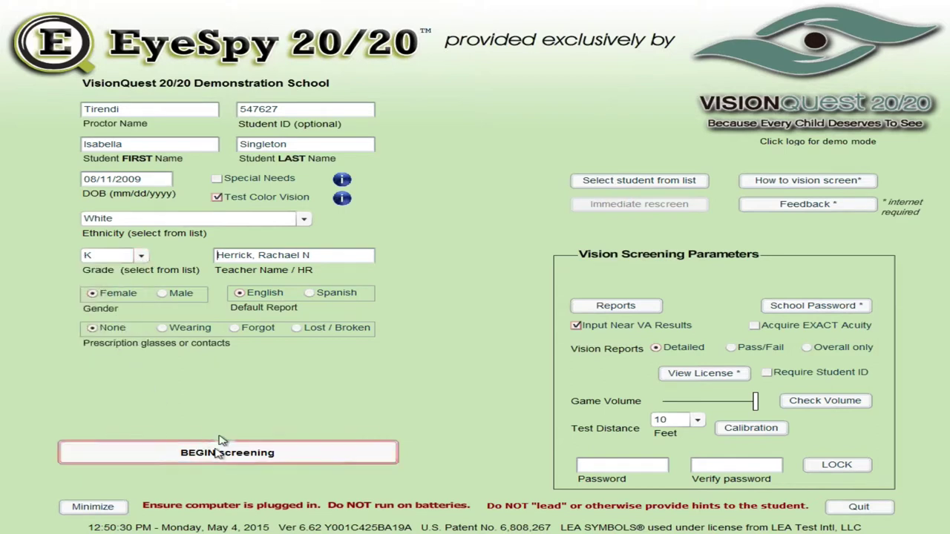
Begin the screening and try to record 20/34 as the near visual acuity.
{"action": "left_click", "coordinate": [286, 452]}
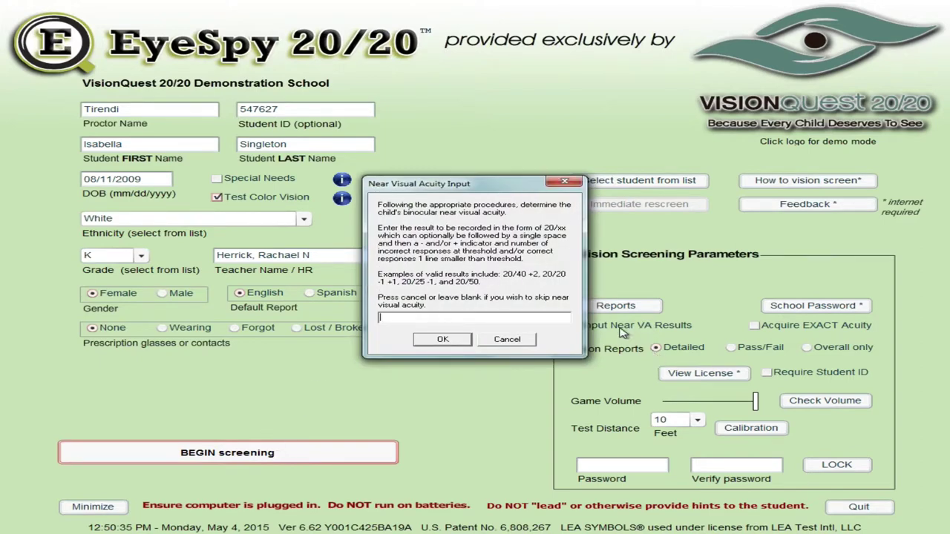
{"action": "left_click_drag", "start_coordinate": [468, 187], "coordinate": [473, 164]}
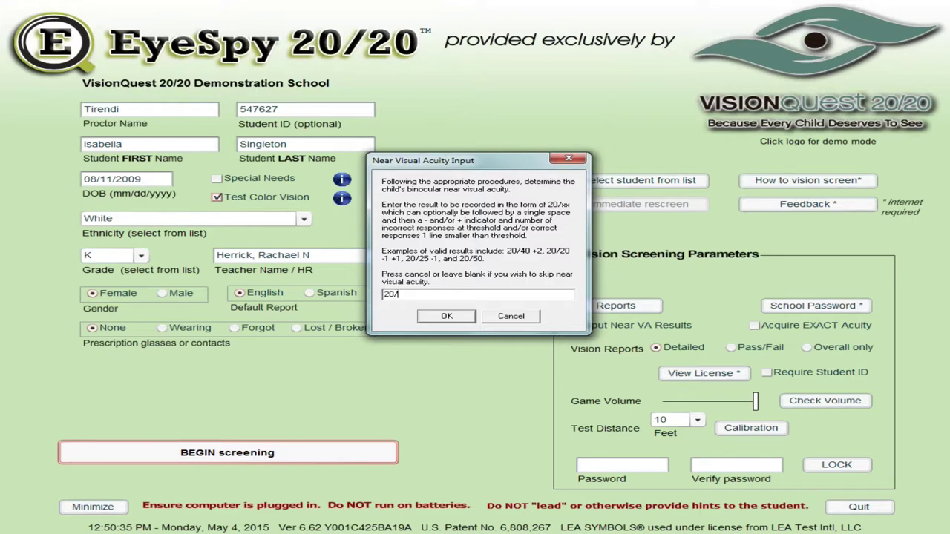
{"action": "type", "text": "30"}
{"action": "key", "text": "BackSpace"}
{"action": "type", "text": "4"}
{"action": "left_click", "coordinate": [445, 321]}
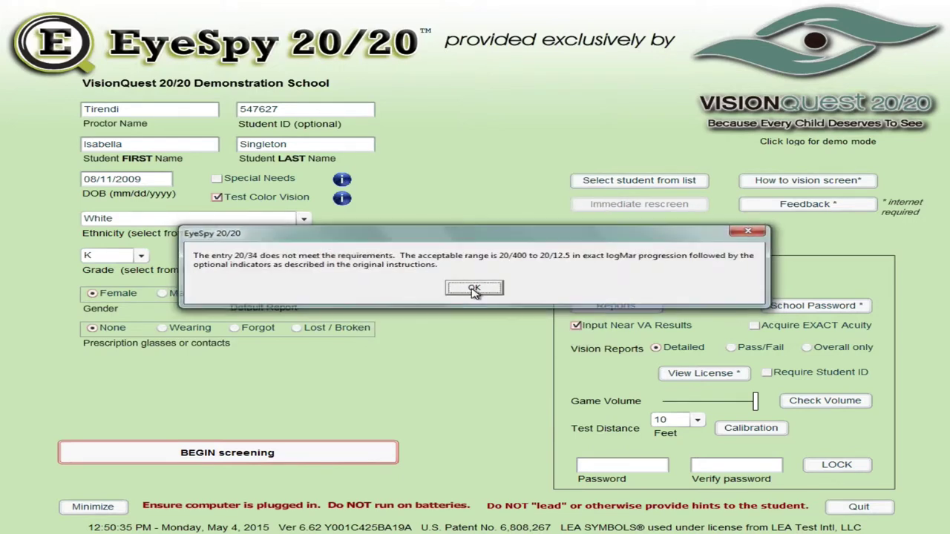
{"action": "left_click", "coordinate": [474, 290]}
Submit 20/25 as the student's near visual acuity result.
{"action": "type", "text": "20/25"}
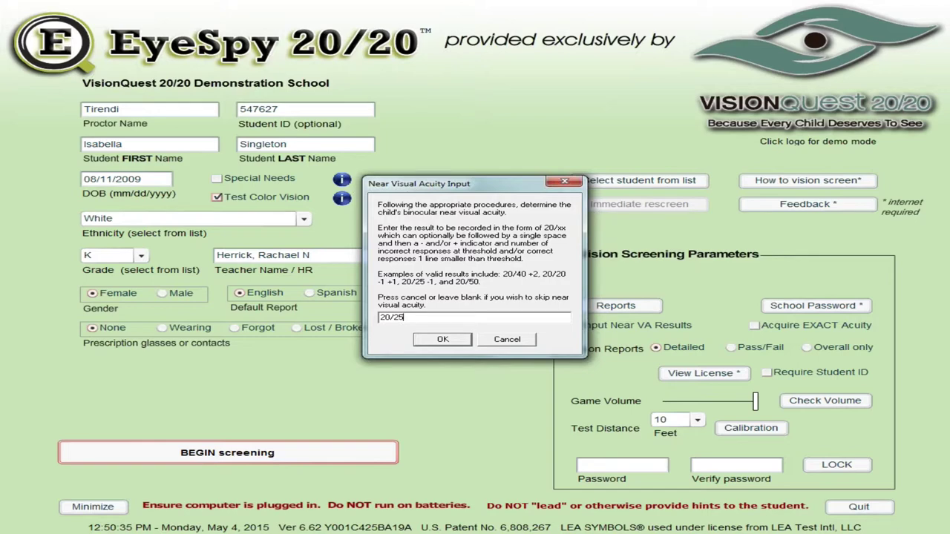
{"action": "left_click", "coordinate": [460, 345]}
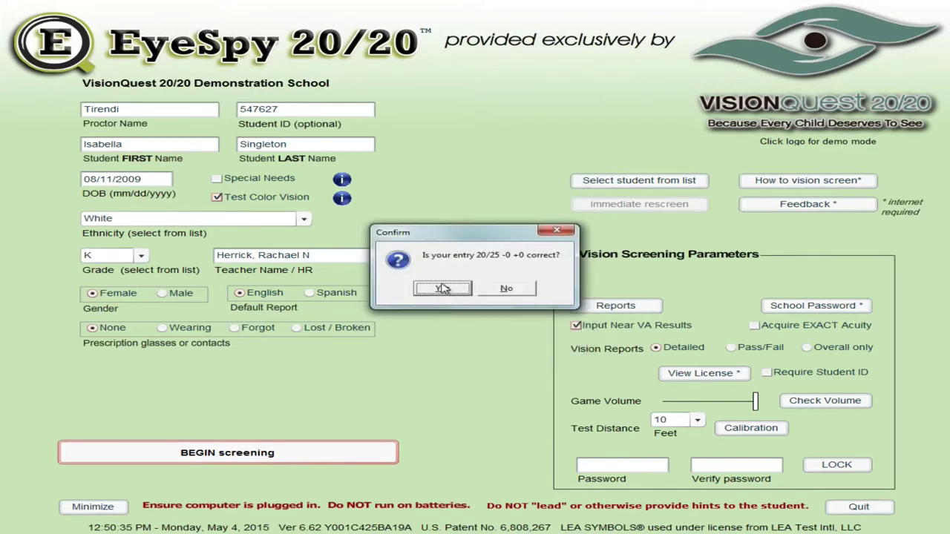